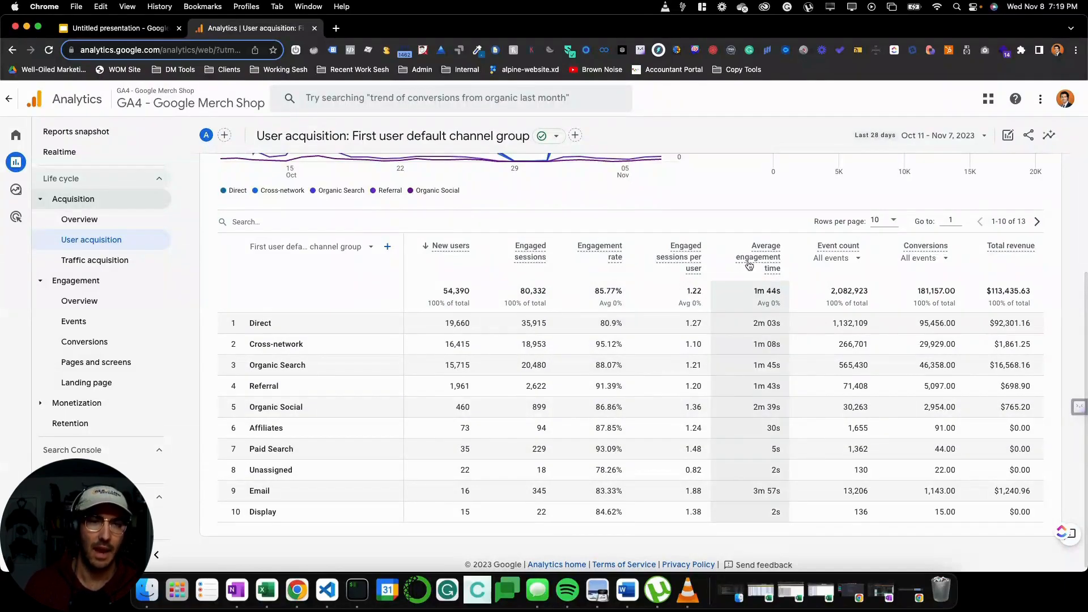
# - Open the most recent Untitled exploration from the list of Explorations
pyautogui.moveTo(763, 262)
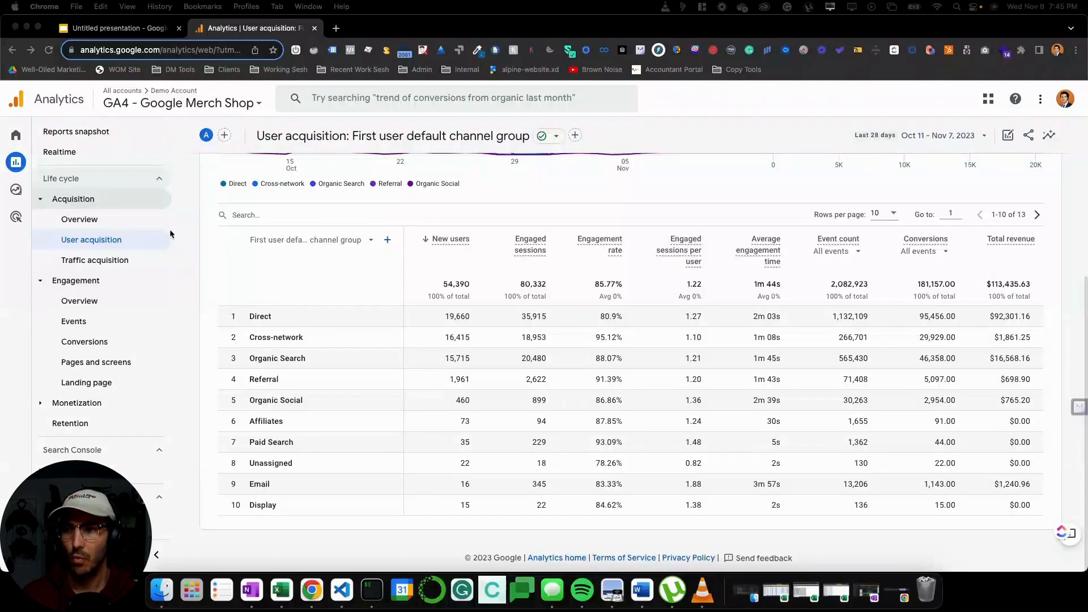
pyautogui.click(19, 193)
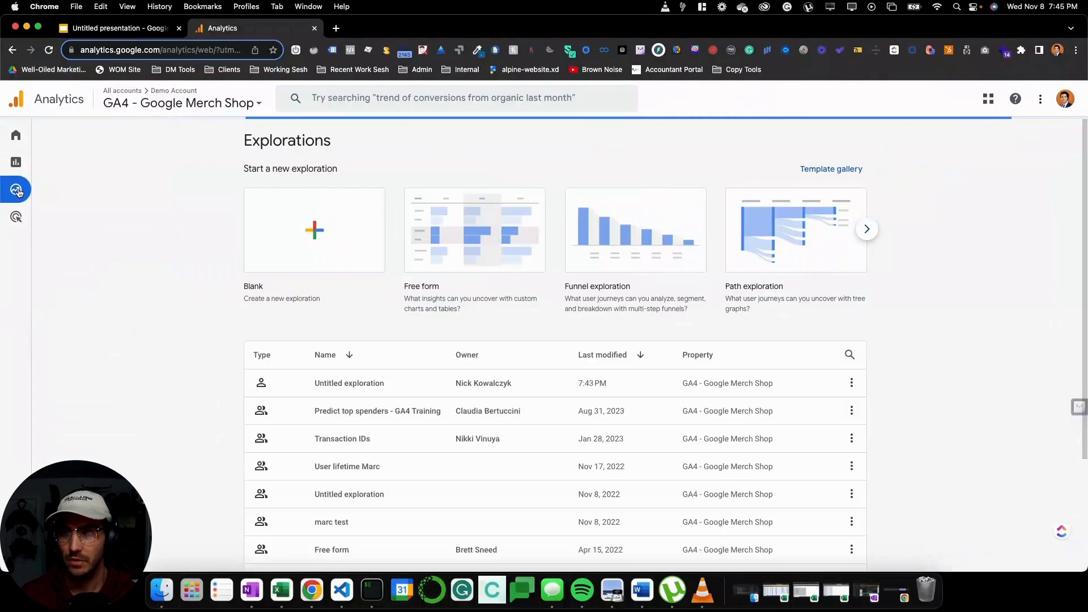
pyautogui.click(299, 393)
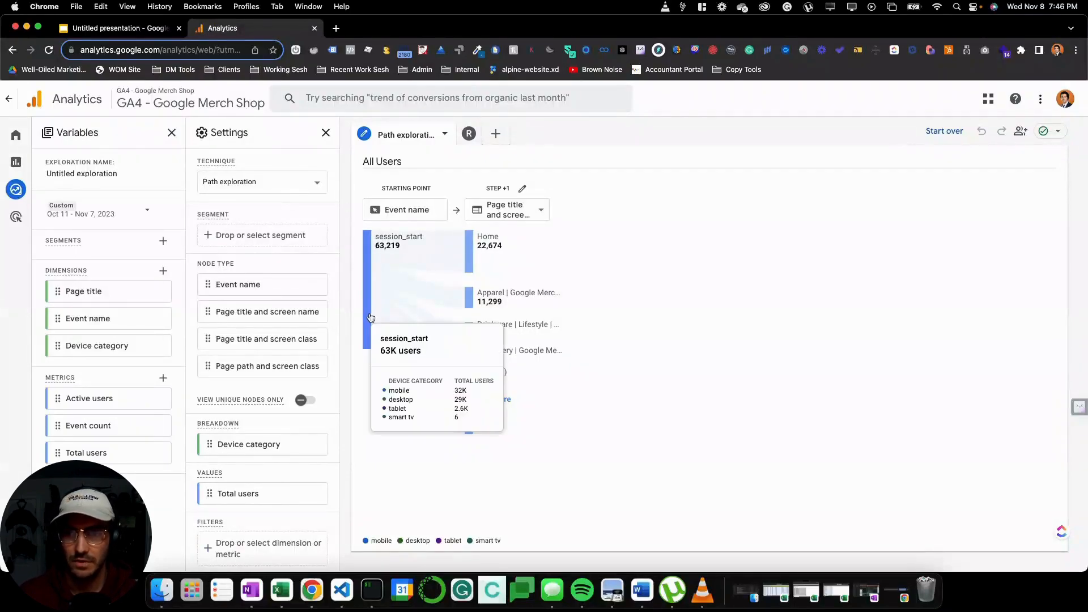
# - Extend the path exploration from session_start by expanding the Home node at steps +1, +2, +3 and +4
pyautogui.moveTo(368, 249)
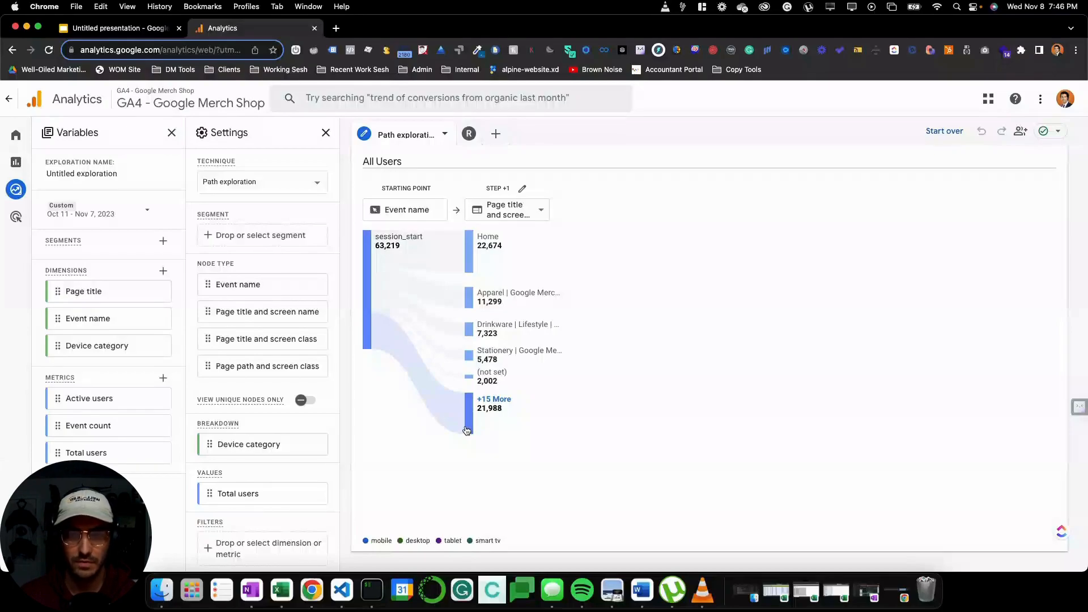
pyautogui.moveTo(470, 267)
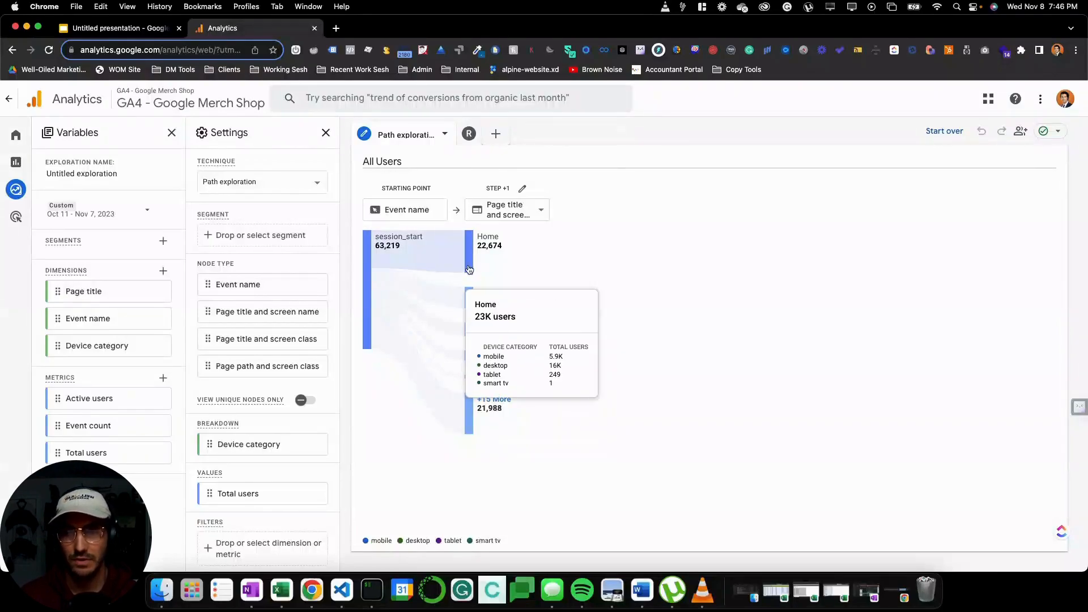
pyautogui.click(470, 266)
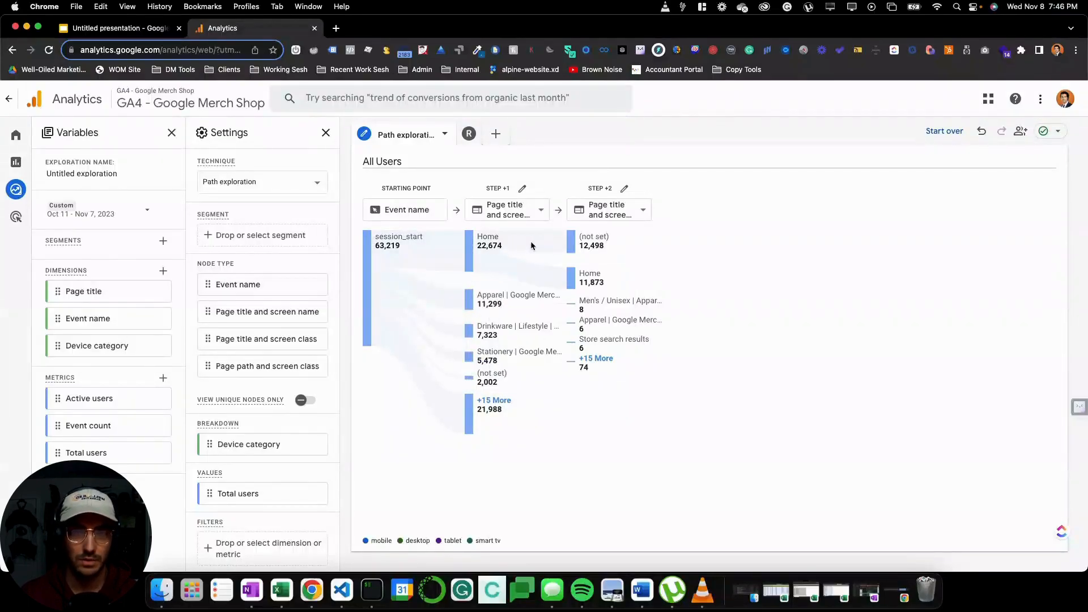
pyautogui.click(571, 283)
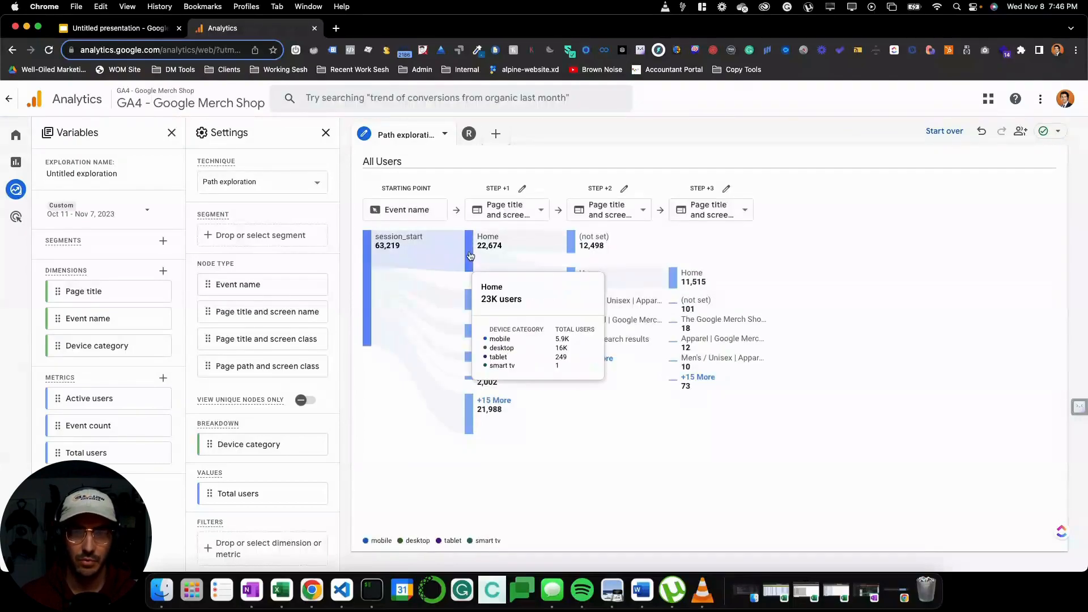
pyautogui.click(673, 283)
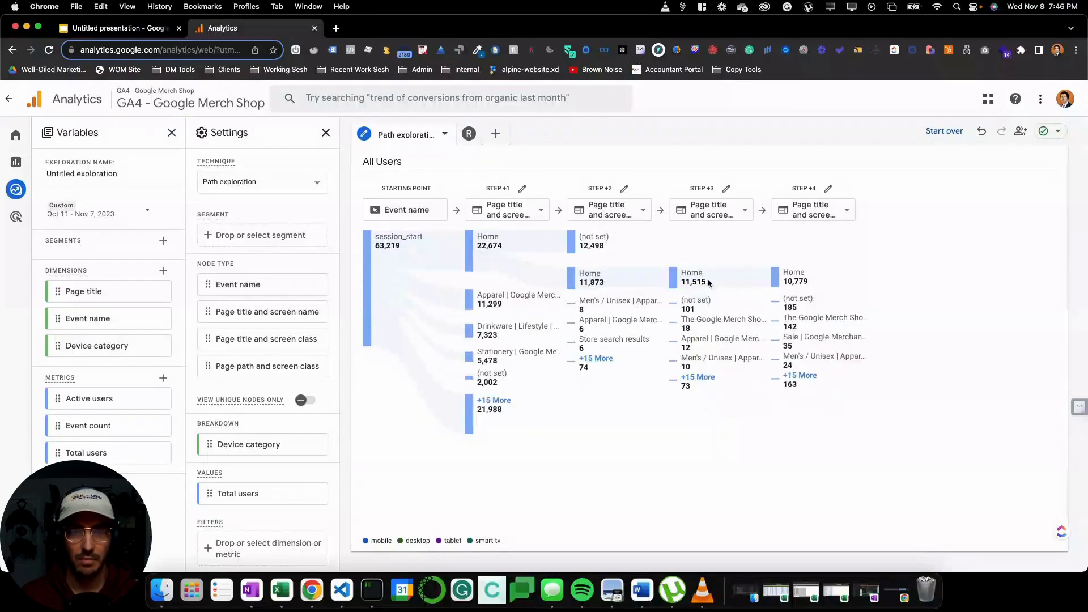
pyautogui.click(774, 281)
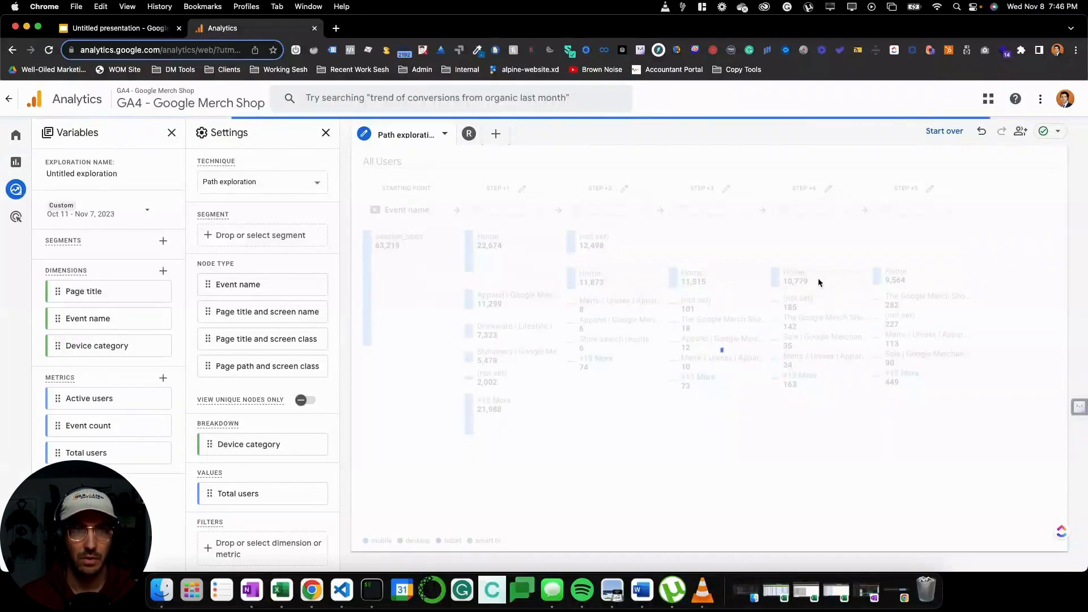
# - Inspect the page nodes at step +5 and expand the Sale | Google Merchandise Store node
pyautogui.moveTo(786, 285)
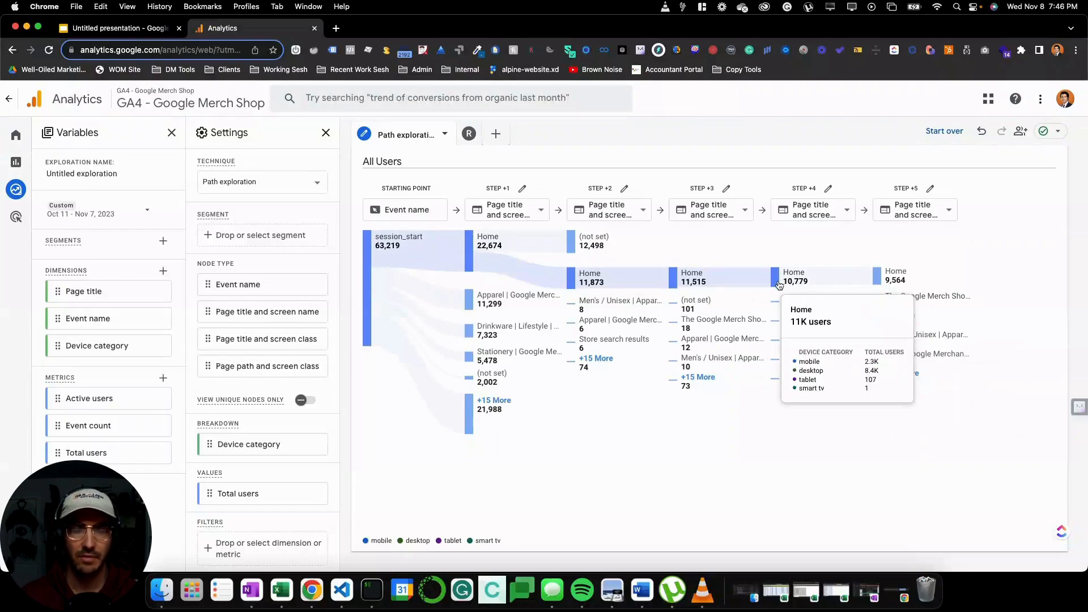
pyautogui.moveTo(897, 305)
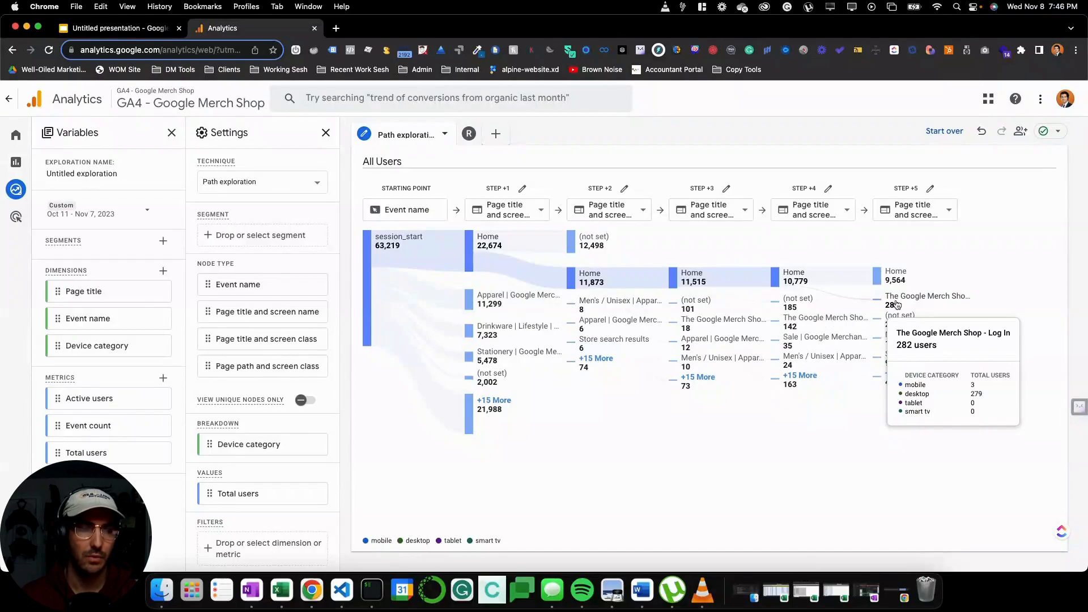
pyautogui.moveTo(893, 344)
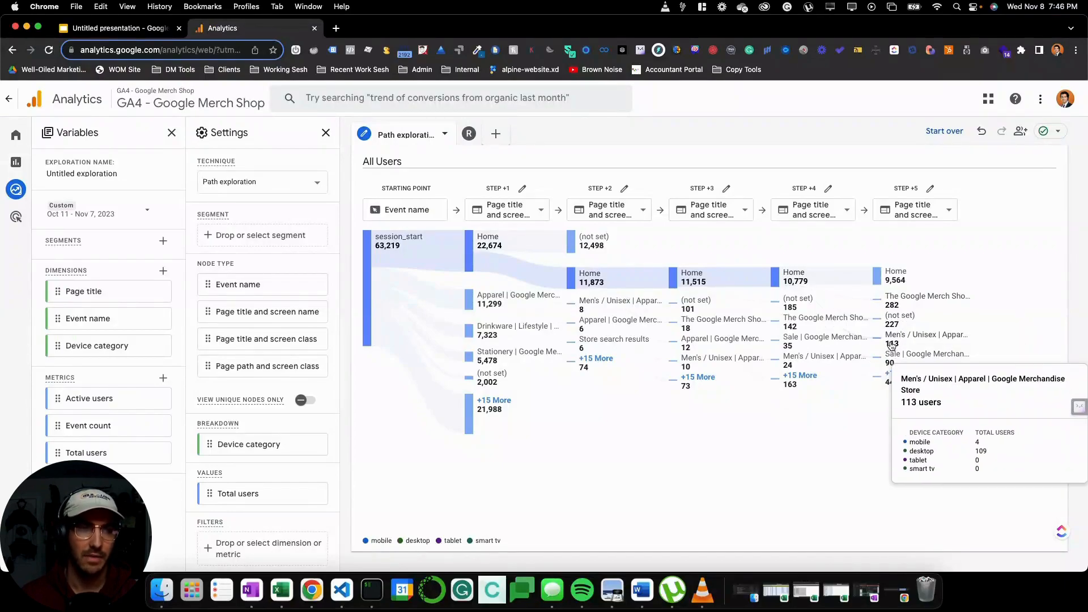
pyautogui.moveTo(893, 363)
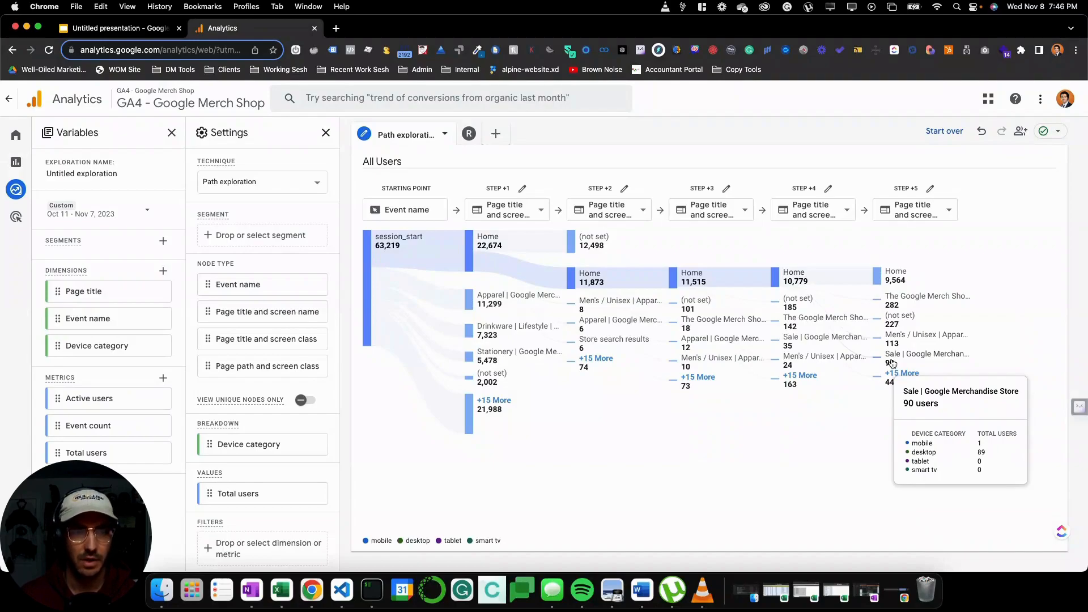
pyautogui.click(892, 363)
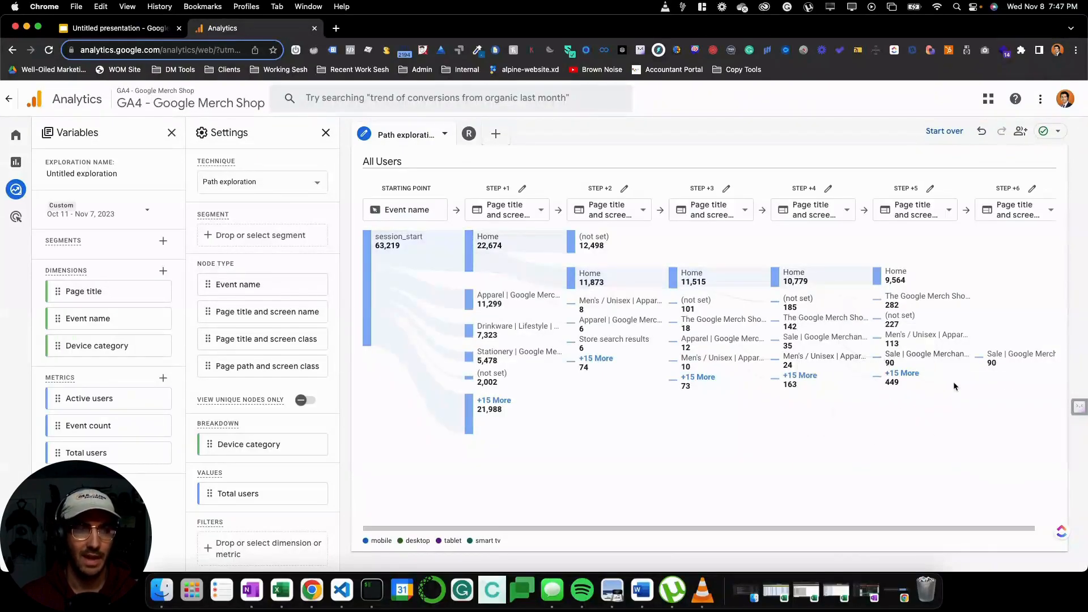
# - Expand the +15 More group and the Apparel node at step +1, and inspect the chain of Home nodes
pyautogui.moveTo(995, 364)
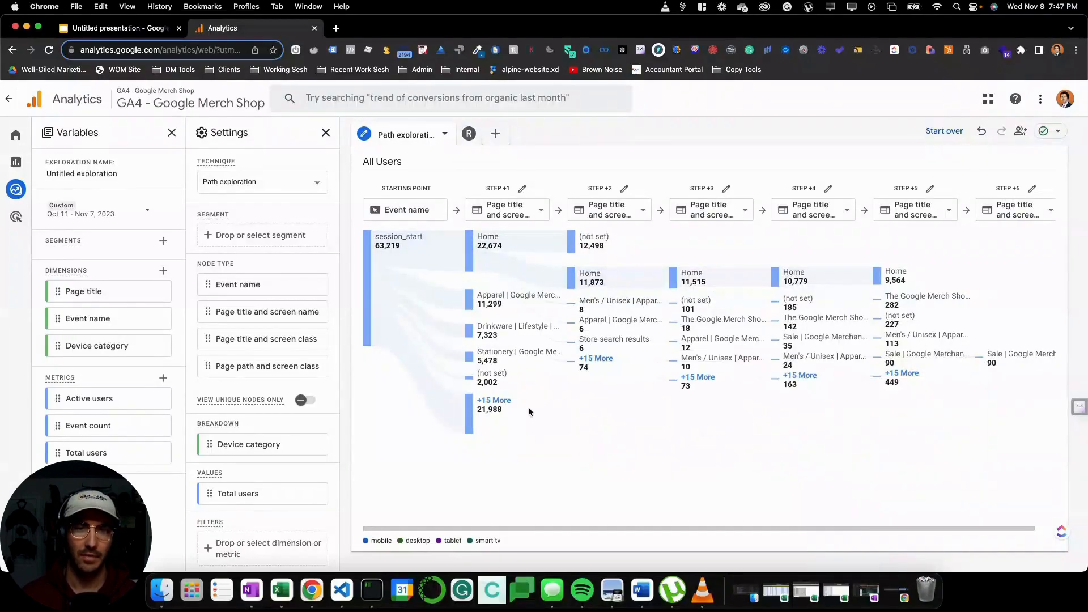
pyautogui.click(486, 413)
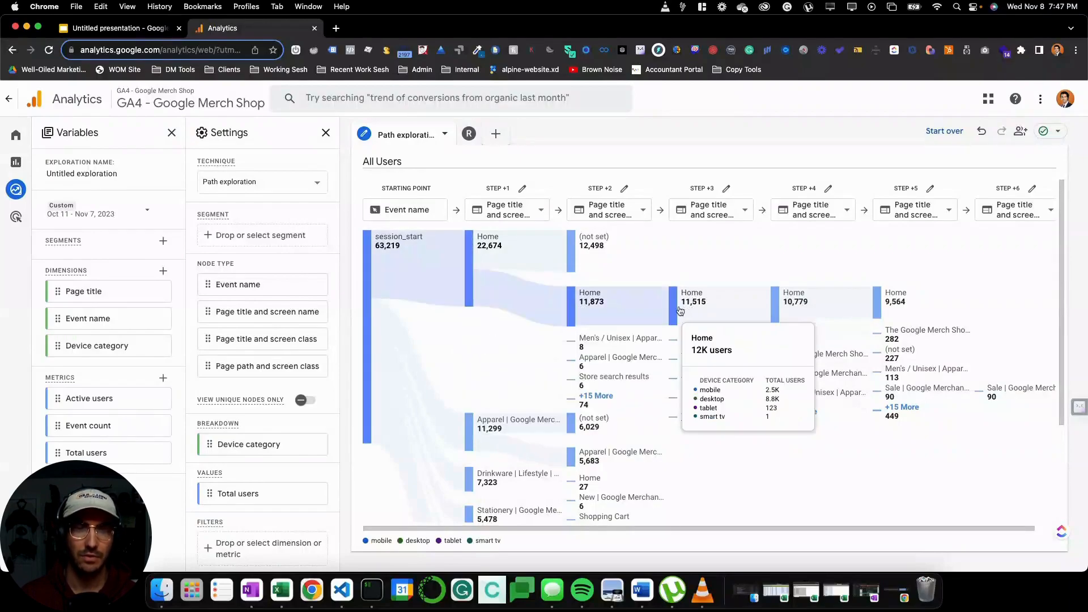
pyautogui.moveTo(775, 312)
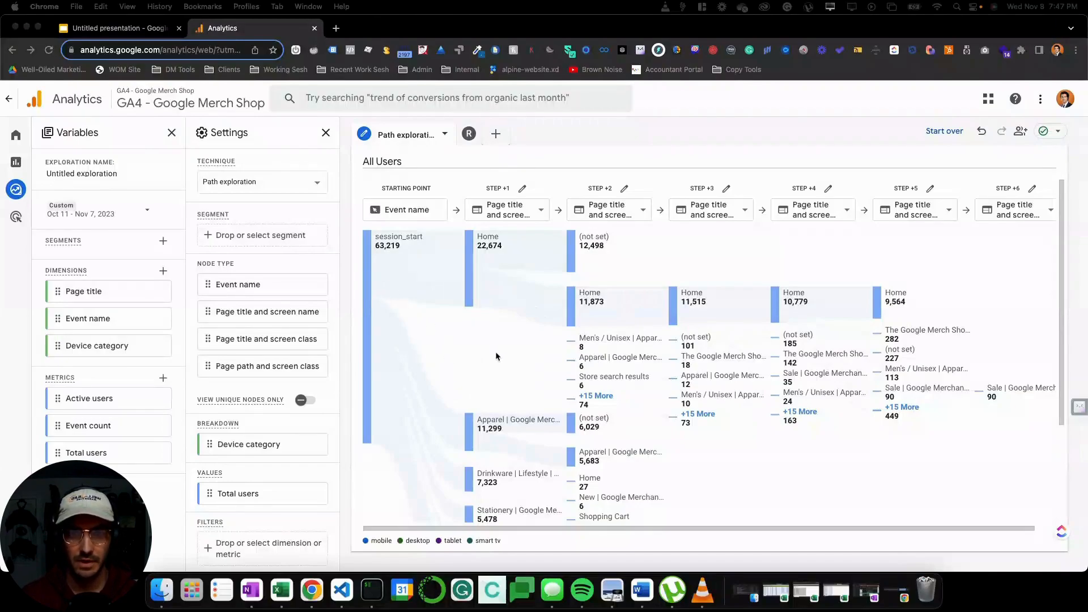
# - Switch to the reverse conversion exploration and trace the pages backwards from the purchase ending point
pyautogui.click(469, 138)
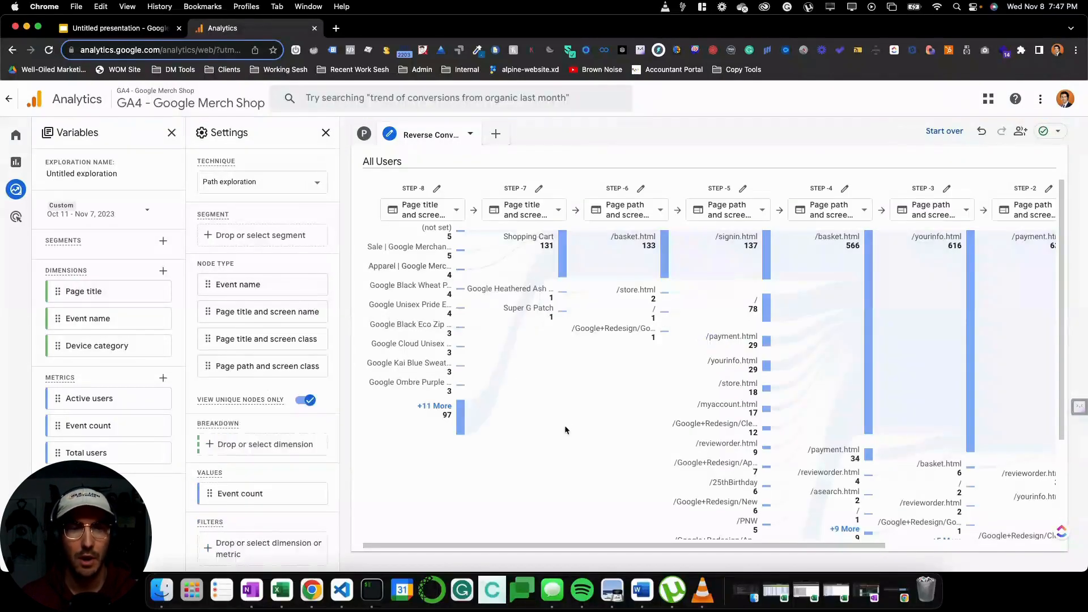
pyautogui.moveTo(588, 549); pyautogui.dragTo(759, 549)
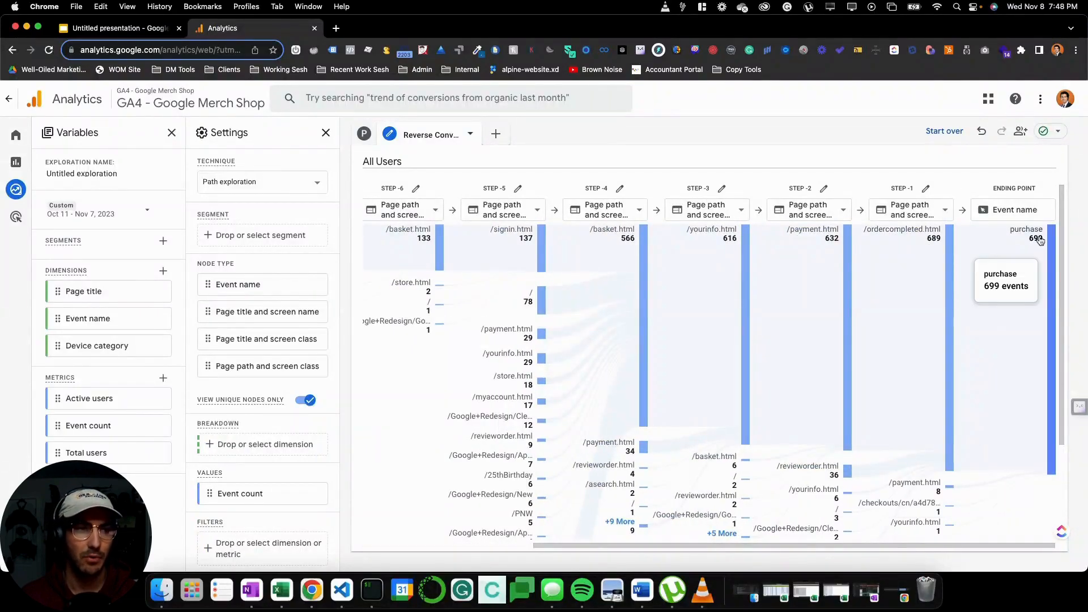
pyautogui.moveTo(1050, 278)
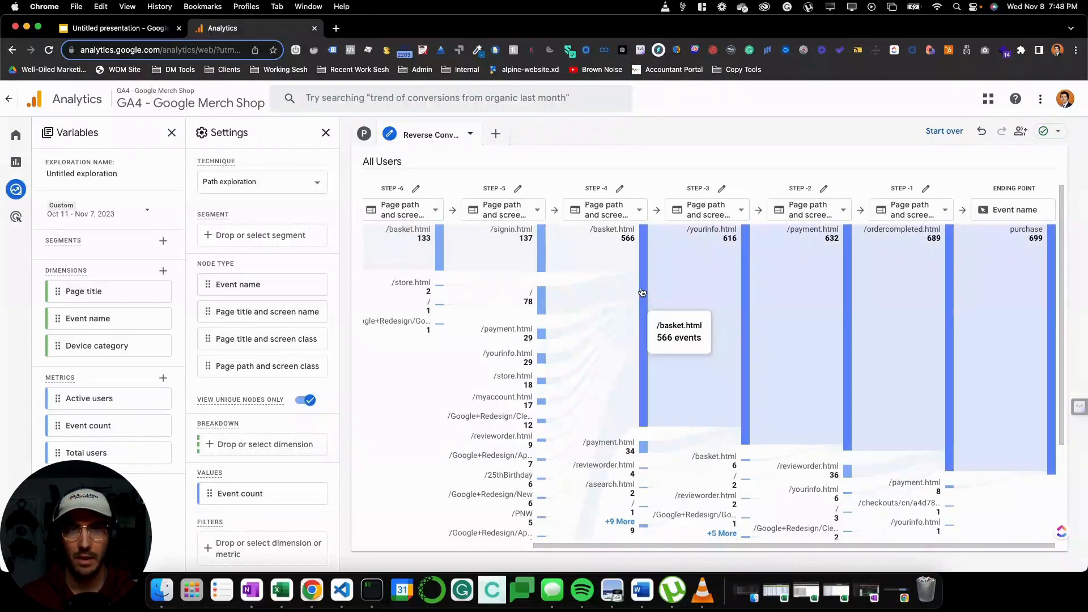
pyautogui.scroll(1, 600, 306)
pyautogui.moveTo(637, 546)
pyautogui.mouseDown()
pyautogui.moveTo(583, 542)
pyautogui.moveTo(649, 543)
pyautogui.mouseUp()
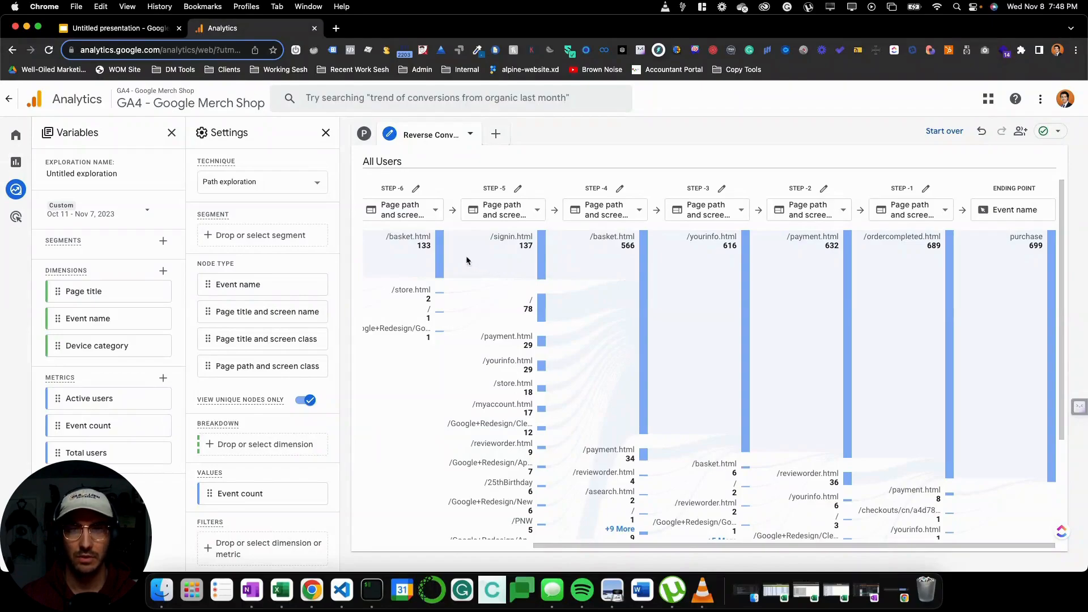
# - At step -8, expand the +11 More group, the Sale node and the Google Black Wheat Pen node, and follow the path to purchase
pyautogui.moveTo(678, 545); pyautogui.dragTo(508, 549)
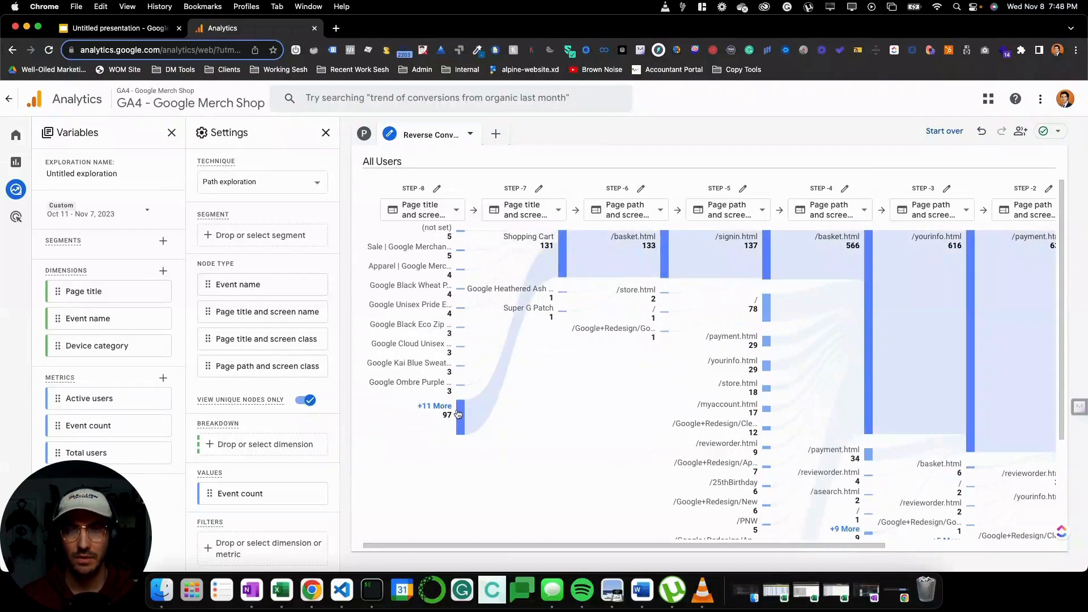
pyautogui.click(458, 414)
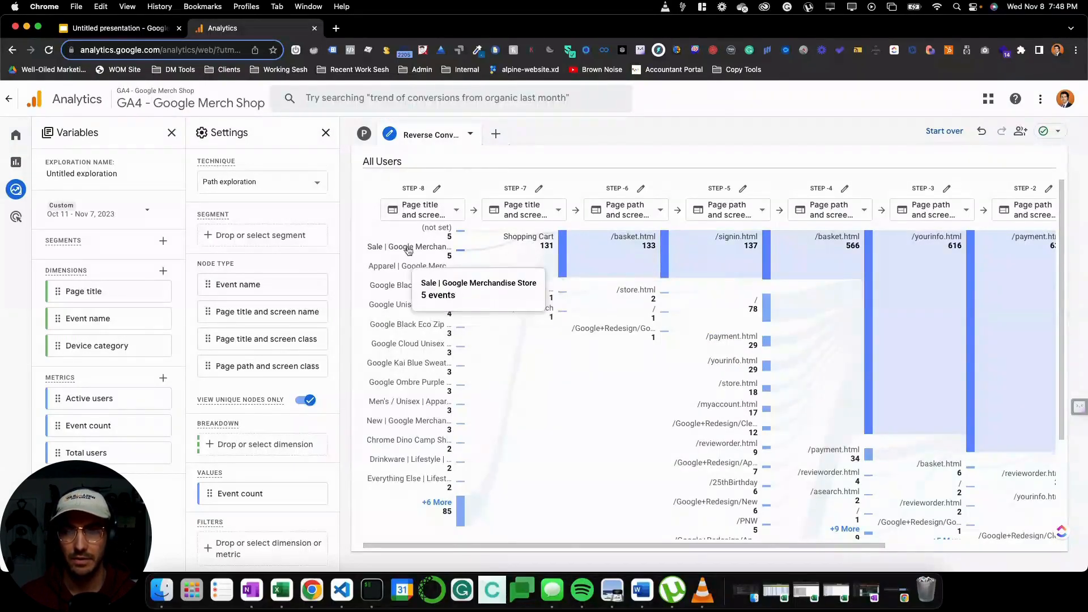
pyautogui.click(460, 249)
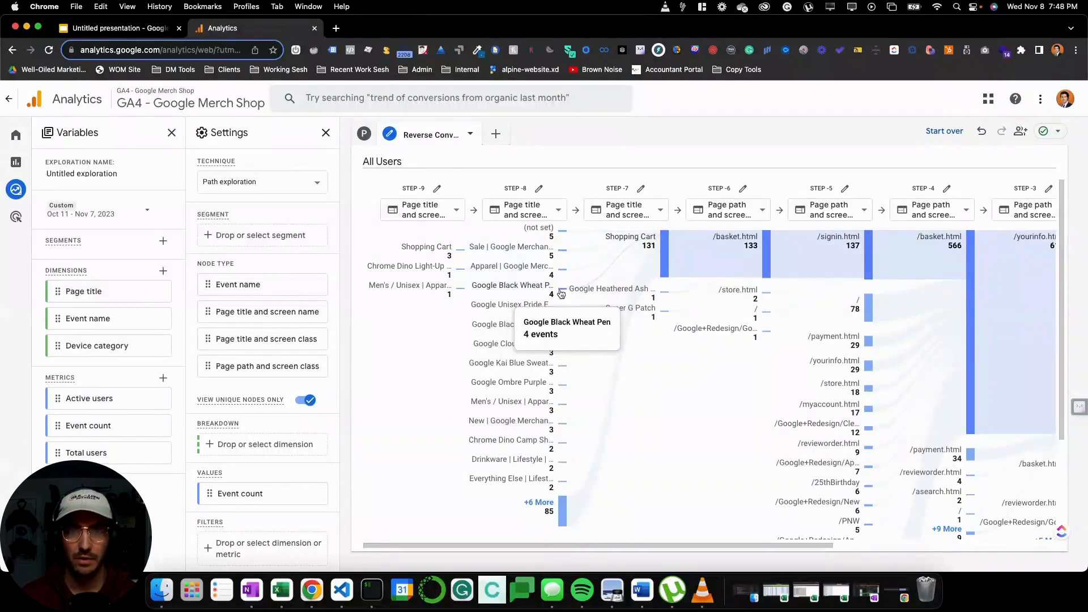
pyautogui.click(561, 292)
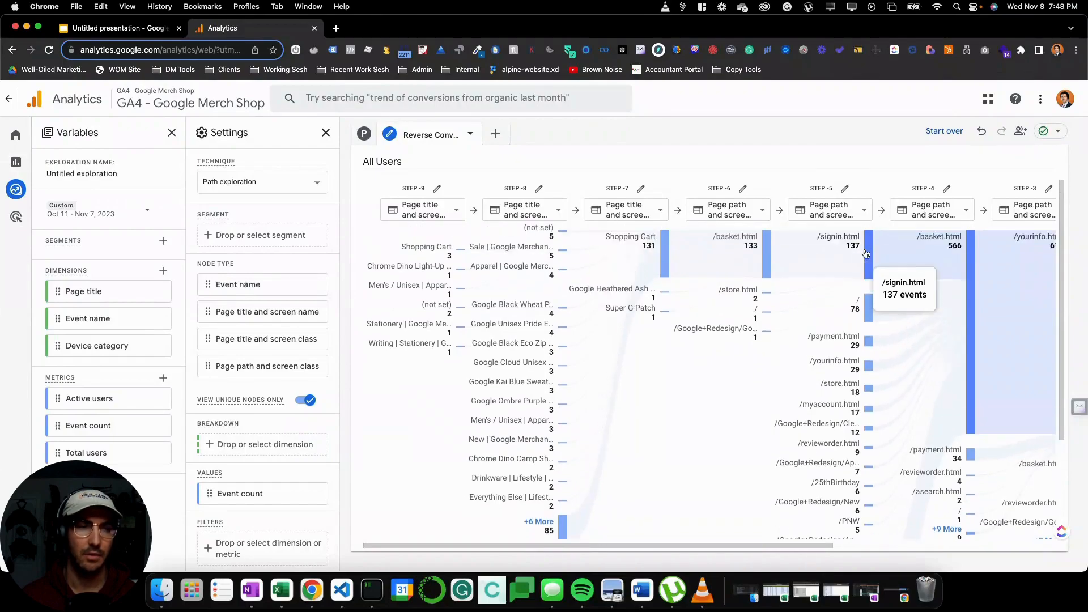
pyautogui.hscroll(4, 719, 284)
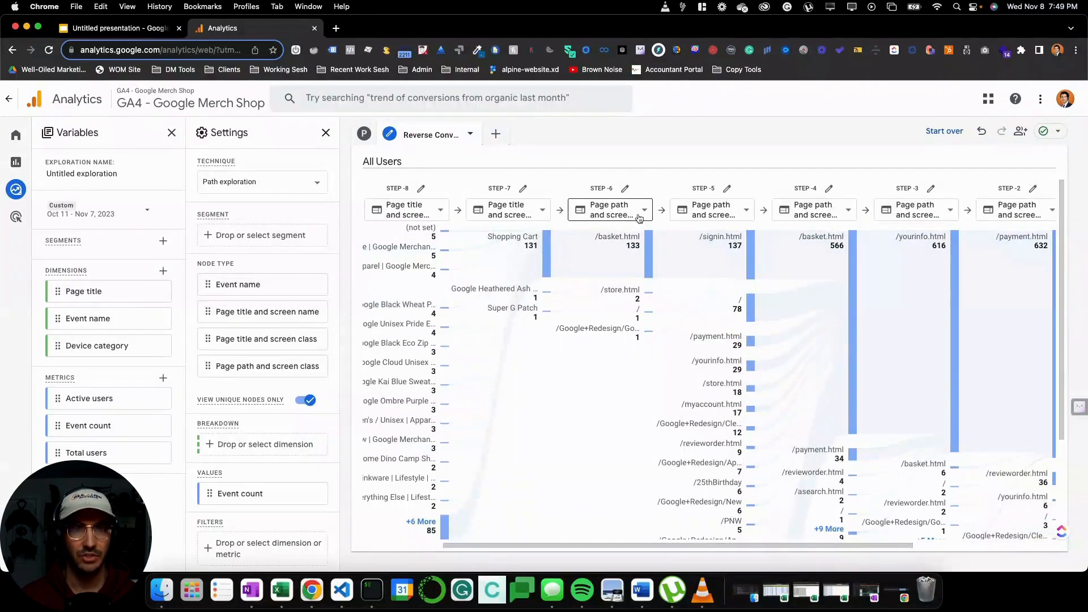
pyautogui.hscroll(3, 839, 300)
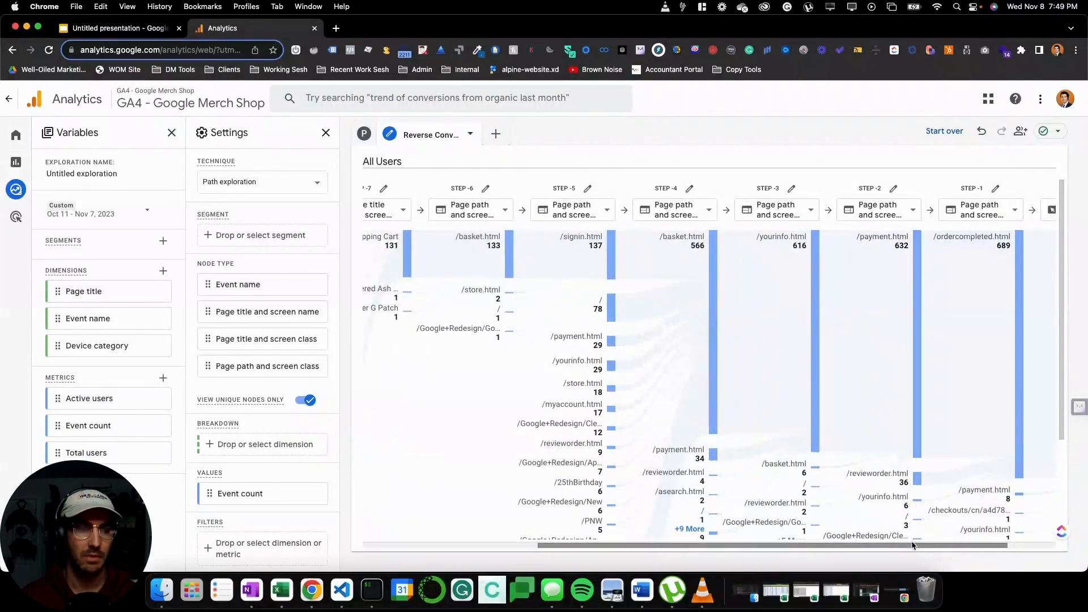
pyautogui.hscroll(2, 963, 329)
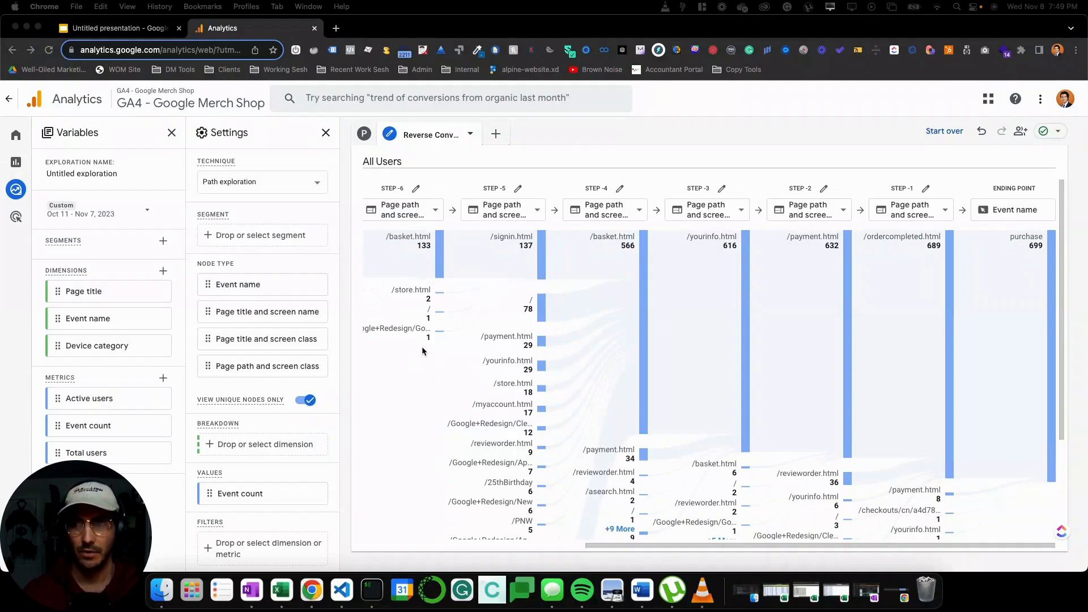
# - Open the Purchase journey report for Monetization and examine its closed funnel steps and device category table
pyautogui.click(20, 167)
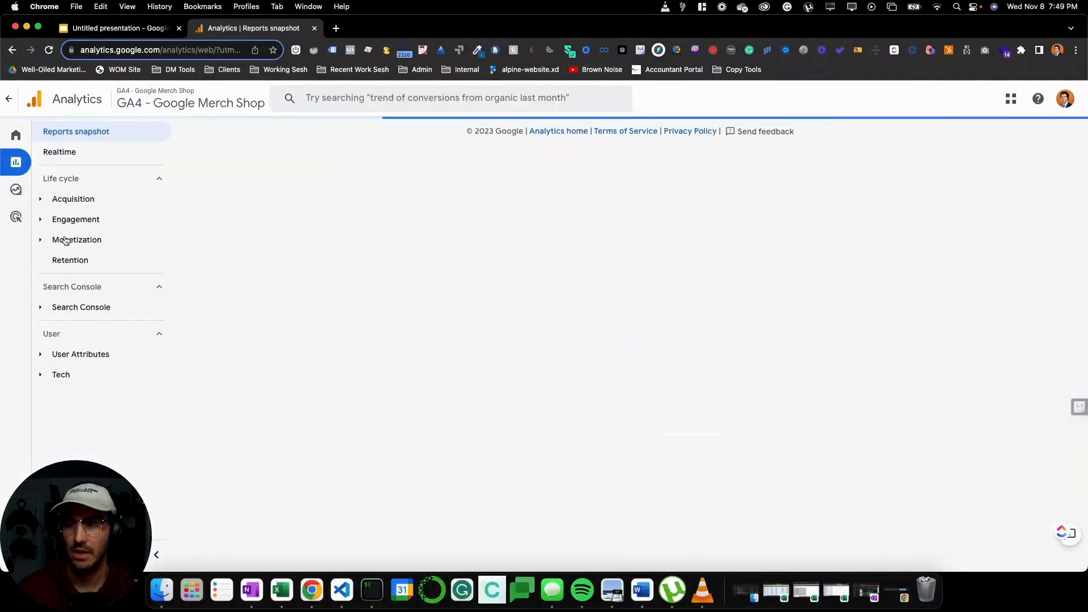
pyautogui.click(66, 241)
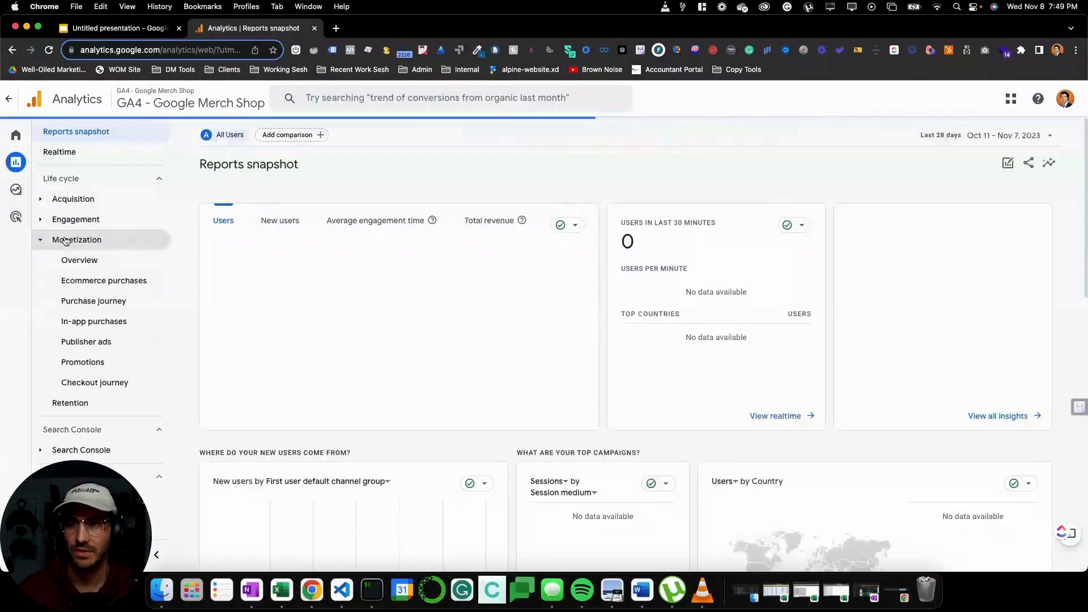
pyautogui.click(97, 305)
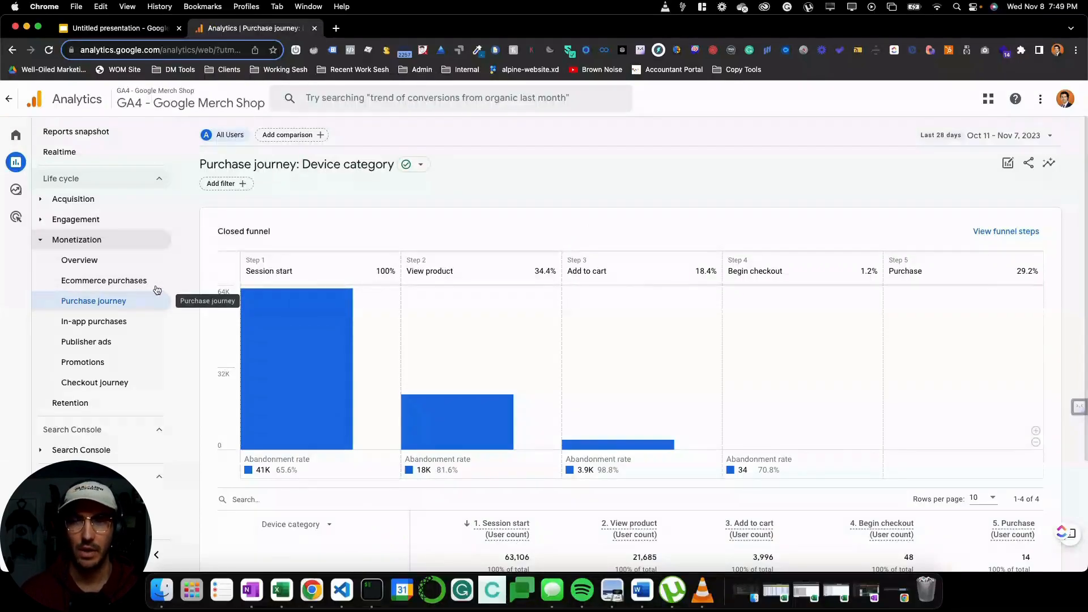
pyautogui.moveTo(249, 391)
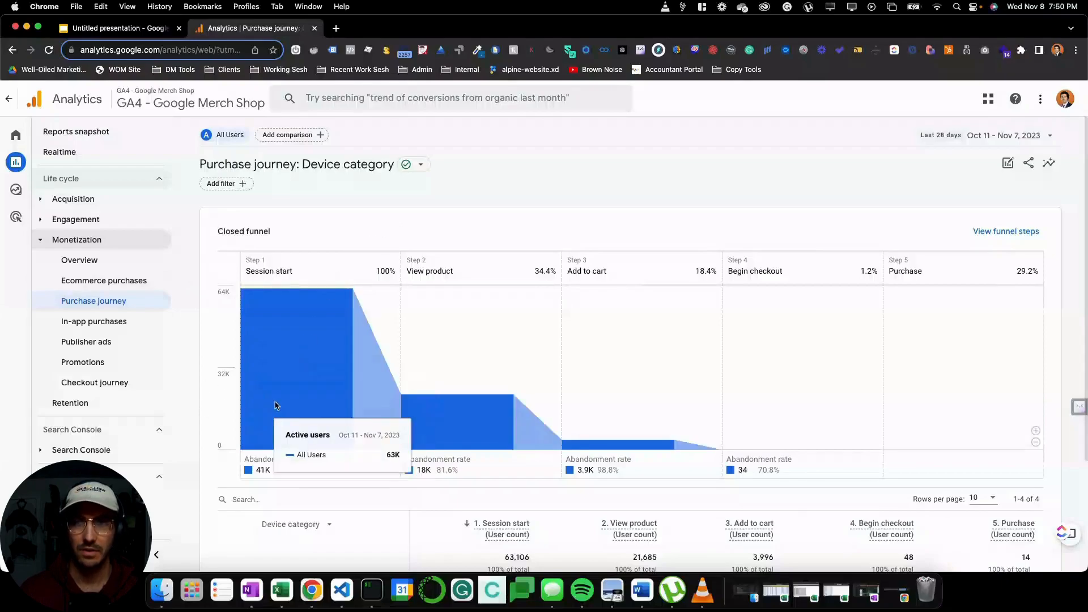
pyautogui.moveTo(471, 422)
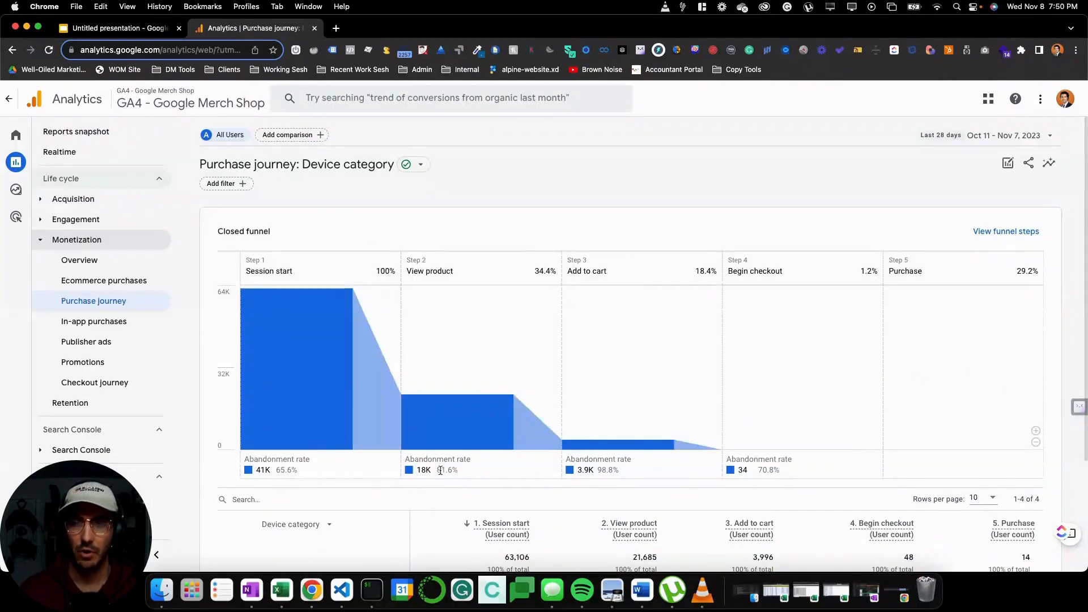
pyautogui.moveTo(620, 446)
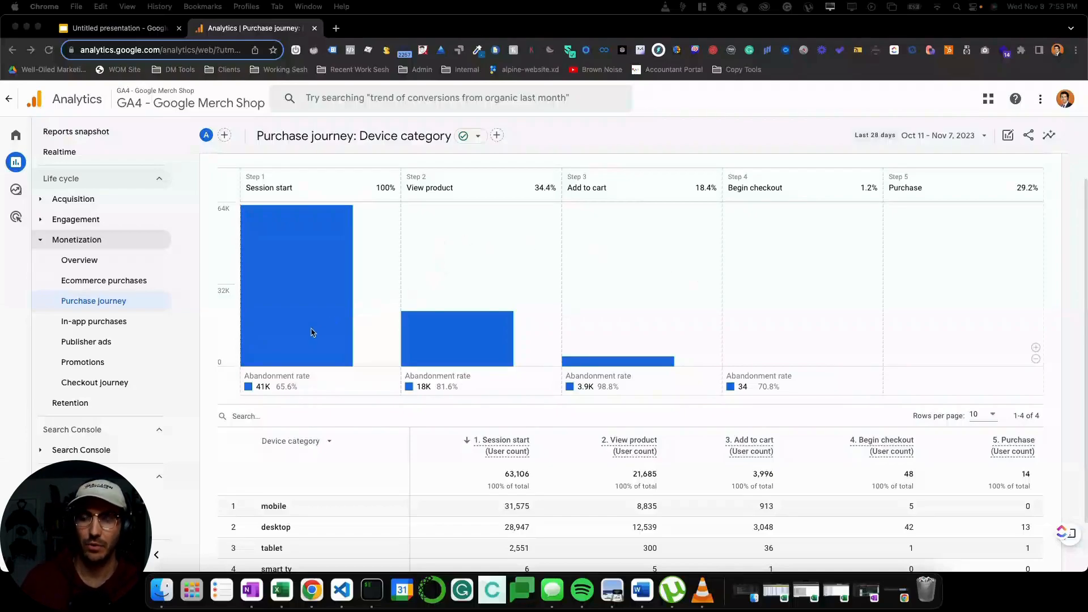
pyautogui.scroll(-1, 228, 432)
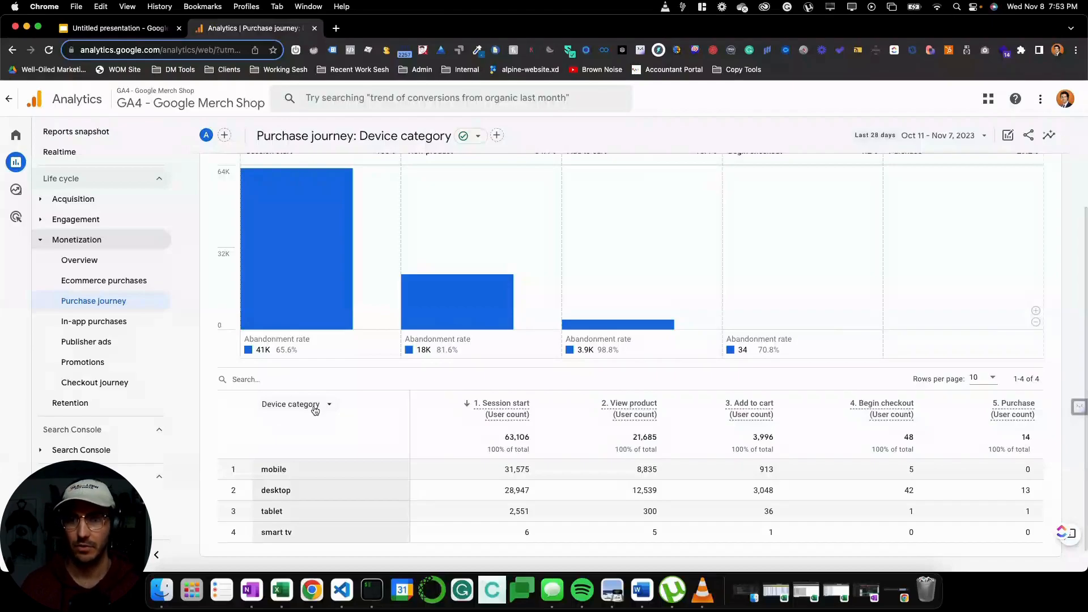
# - Switch to the Google Slides presentation, review the Engagement & Segmentation slide, and return to the Purchase journey report in Google Analytics
pyautogui.click(119, 27)
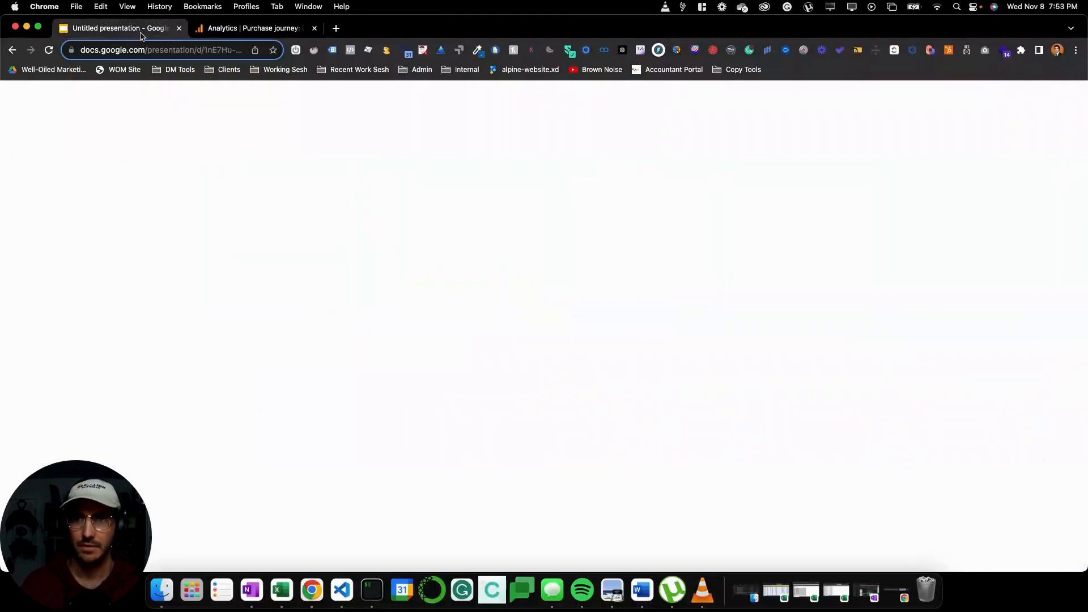
pyautogui.click(96, 177)
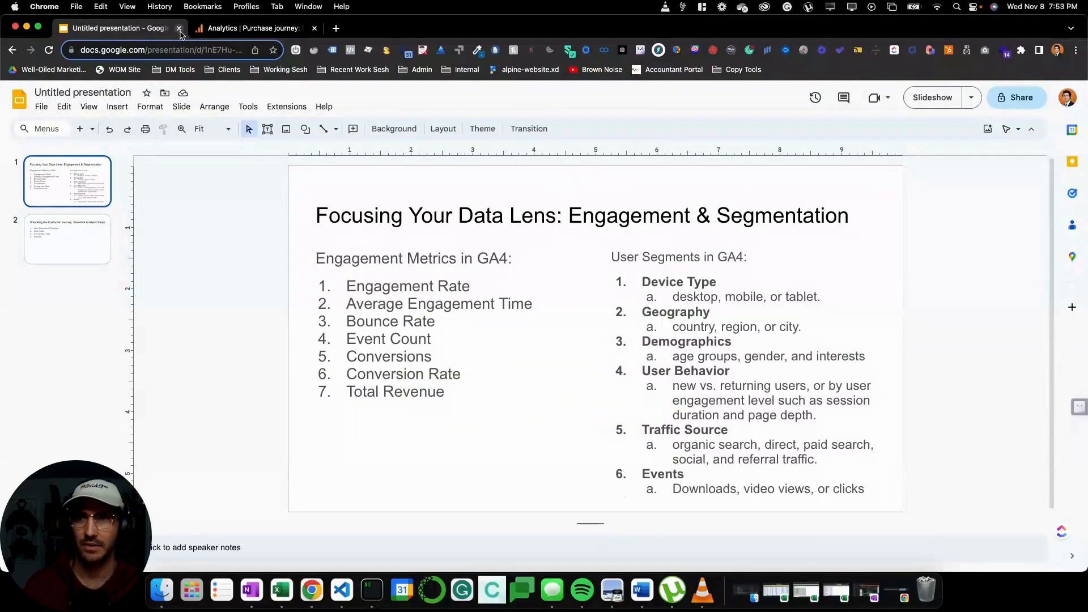
pyautogui.click(216, 31)
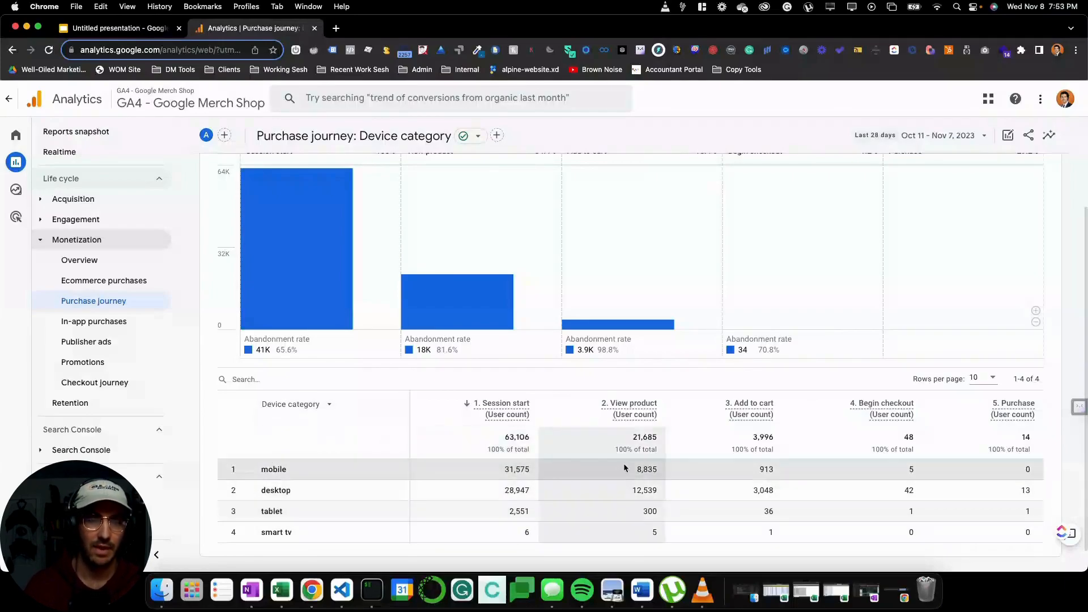
# - Break the Purchase journey table down by City to examine the funnel per city, and switch its dimension back to Device category
pyautogui.click(305, 404)
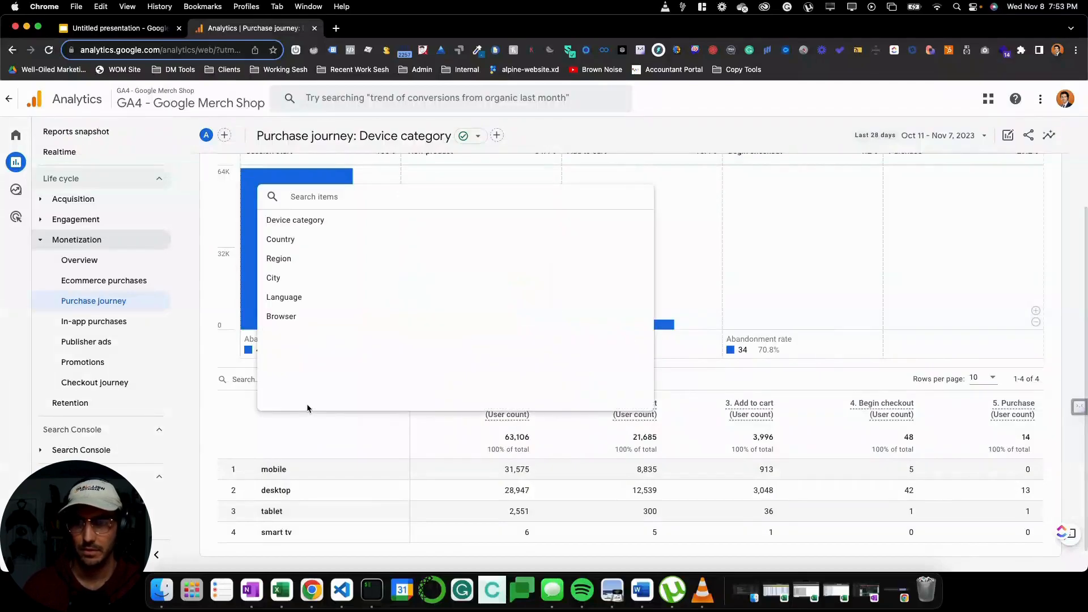
pyautogui.click(299, 279)
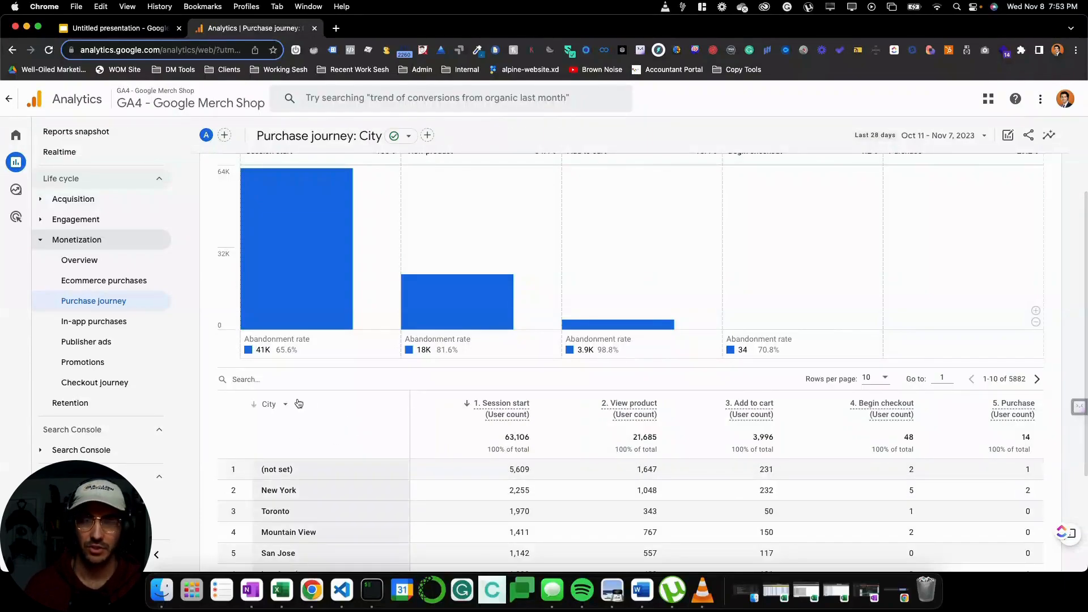
pyautogui.click(280, 405)
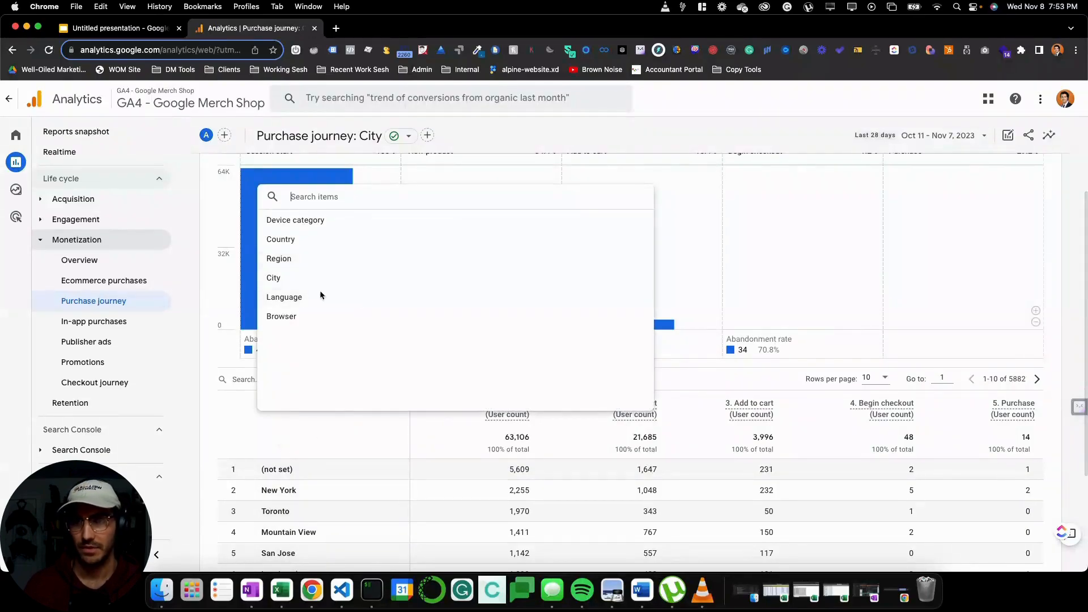
pyautogui.click(305, 221)
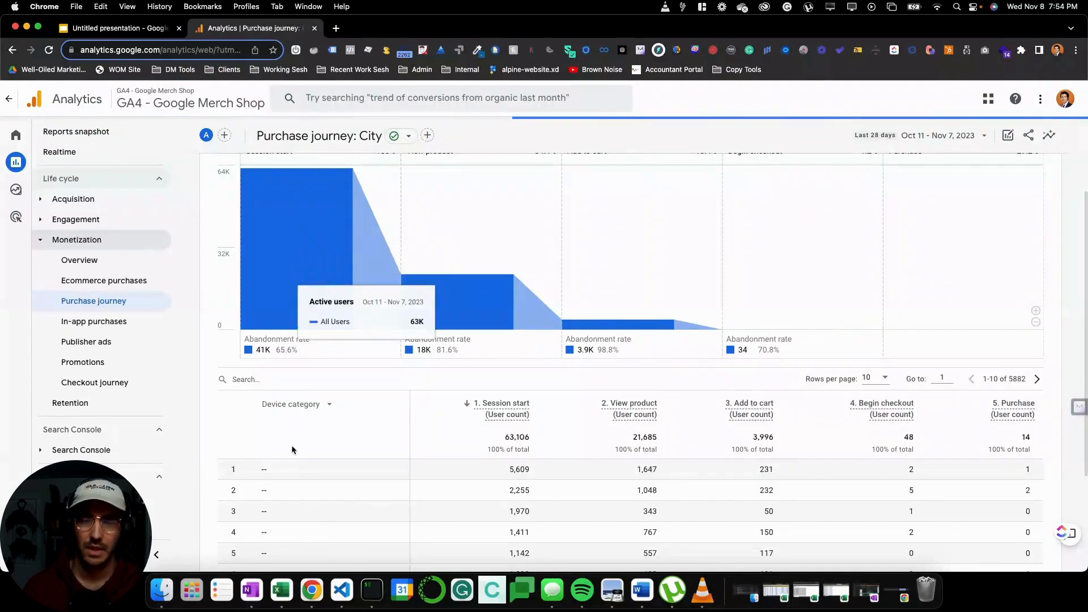